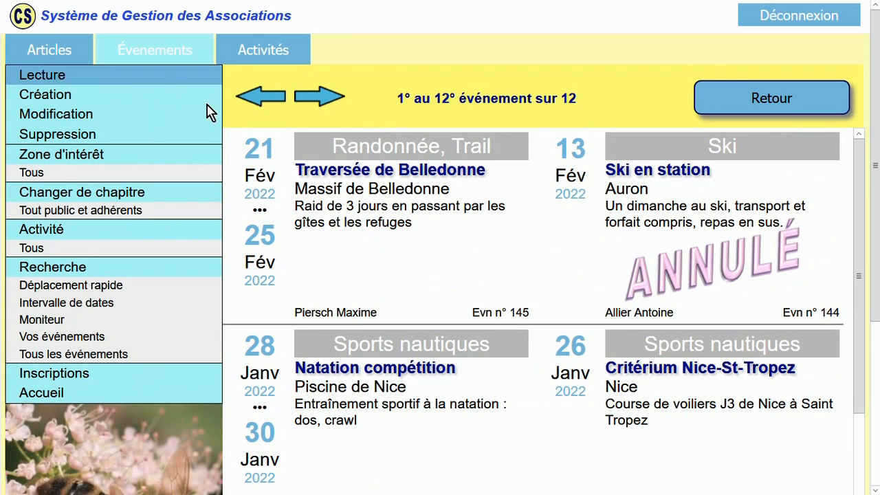
- Open the registrations list of the event "Tour du Cap Ferrat" dated 15 January 2022
{"action": "scroll", "coordinate": [424, 243], "scroll_direction": "down", "scroll_amount": 5}
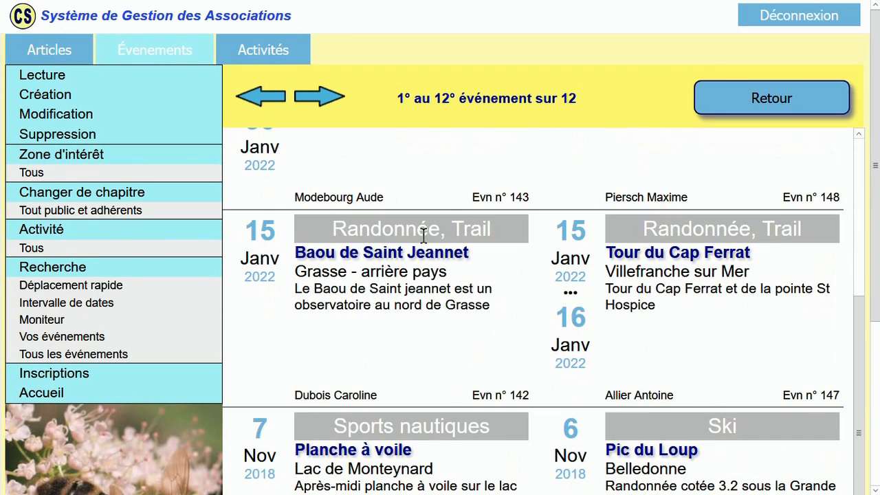
{"action": "left_click", "coordinate": [661, 262]}
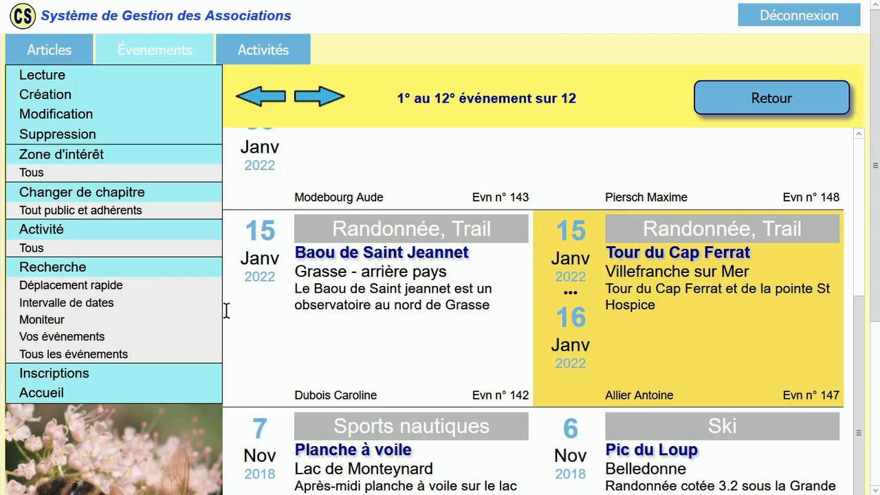
{"action": "left_click", "coordinate": [55, 376]}
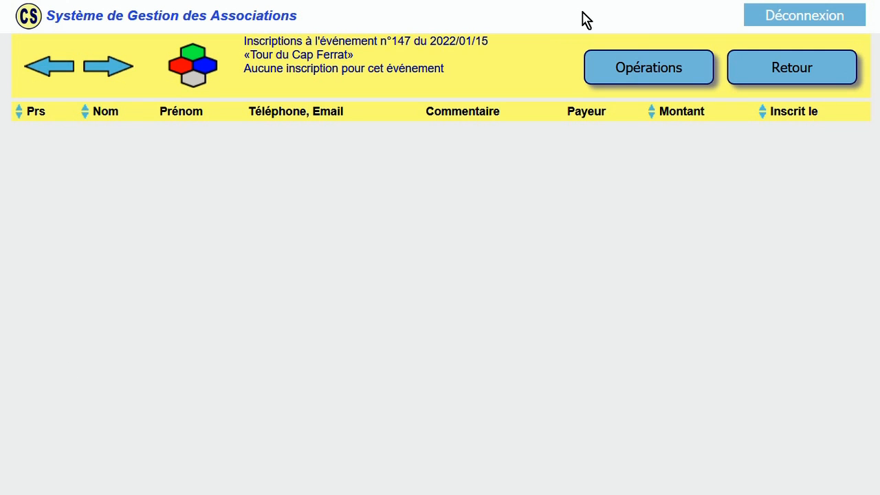
- Start a new registration and fill it with the data of the fourth member found by searching the surname for "du"
{"action": "mouse_move", "coordinate": [623, 53]}
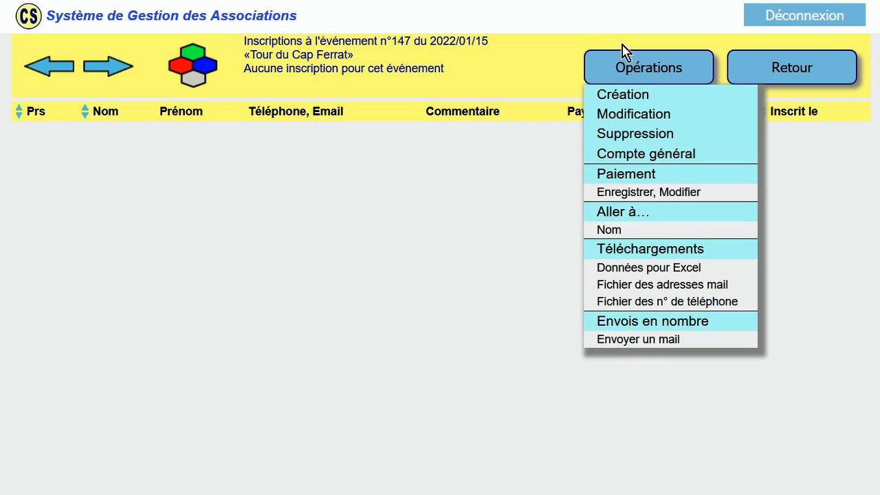
{"action": "left_click", "coordinate": [634, 100]}
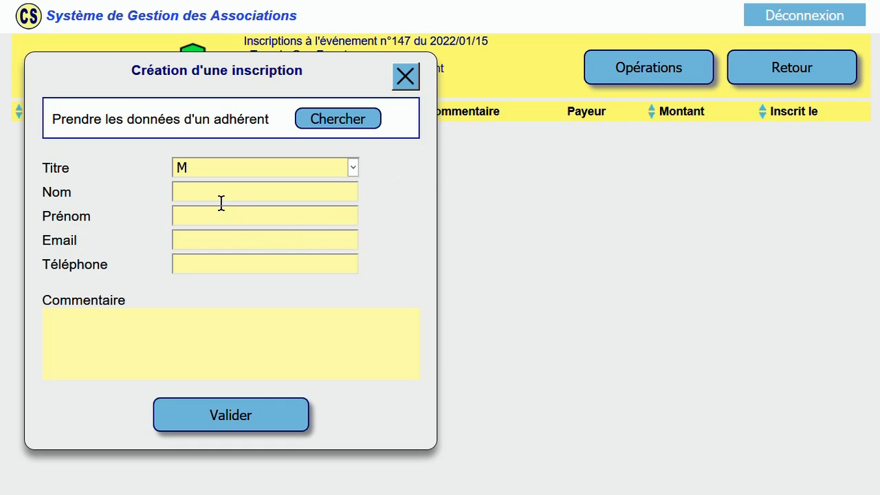
{"action": "type", "text": "du"}
{"action": "left_click", "coordinate": [325, 123]}
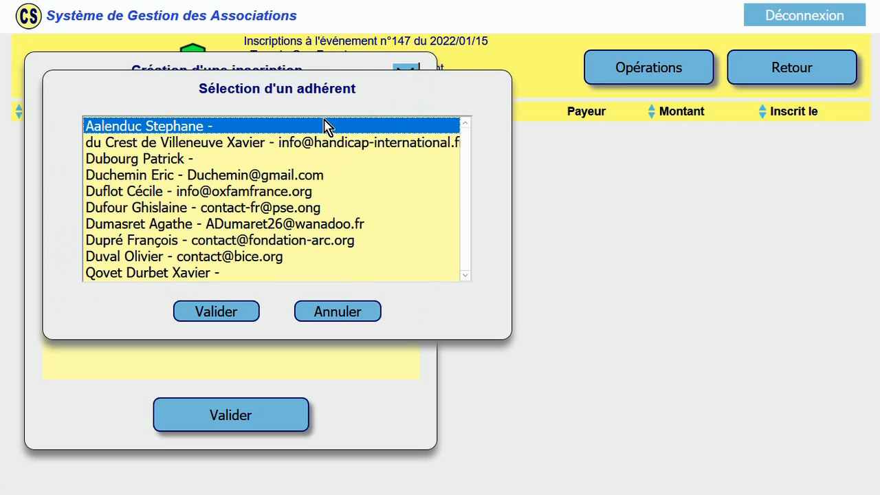
{"action": "left_click", "coordinate": [127, 176]}
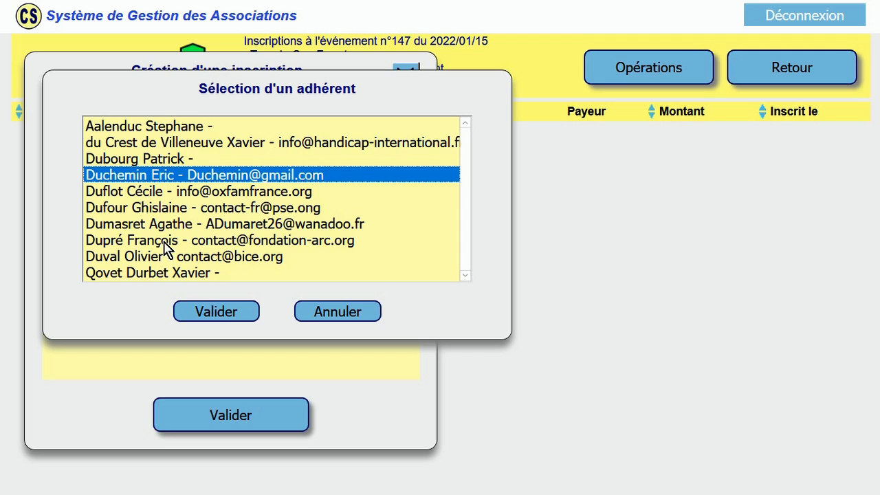
{"action": "left_click", "coordinate": [214, 312]}
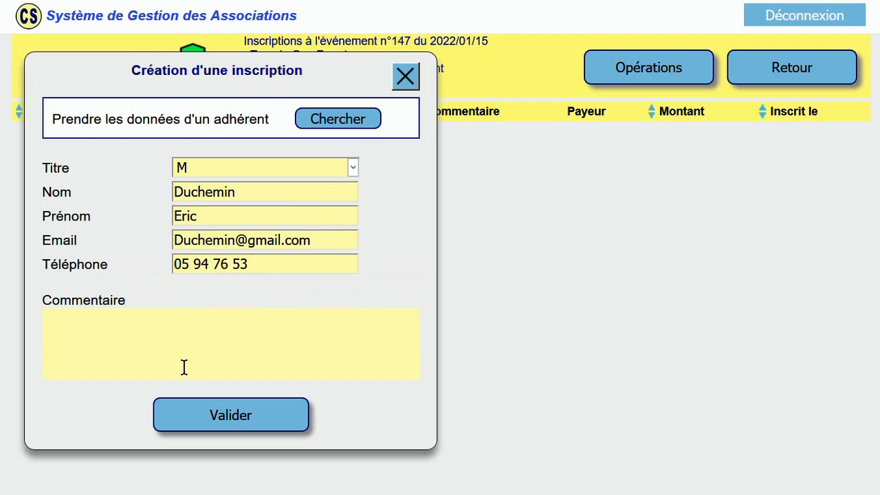
- Add the comment "Paiera à l'accueil au tarif préférentiel de 20 euros." and validate the registration
{"action": "left_click", "coordinate": [143, 330]}
{"action": "type", "text": "Paiera à l'accueil"}
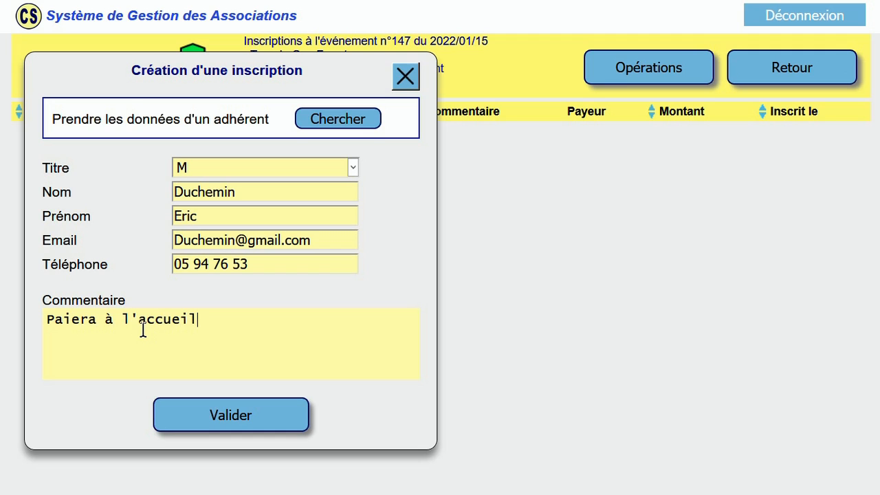
{"action": "type", "text": " au tarif préfére"}
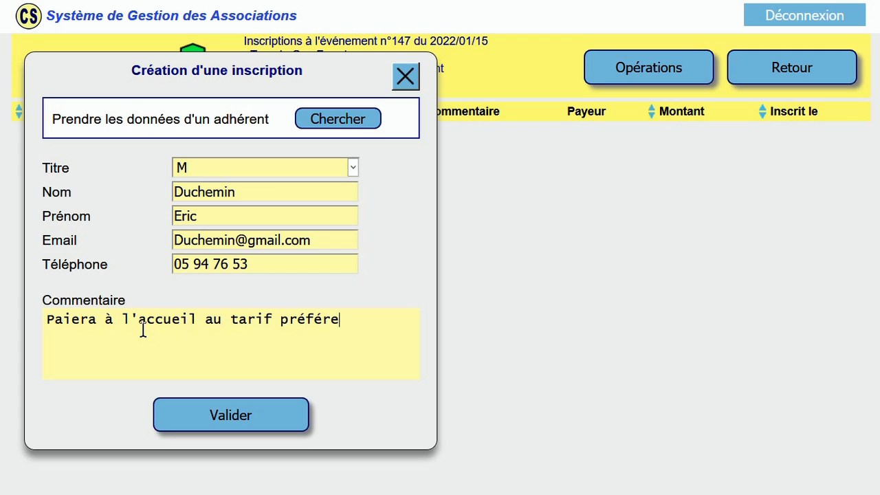
{"action": "type", "text": "ntiel de 2"}
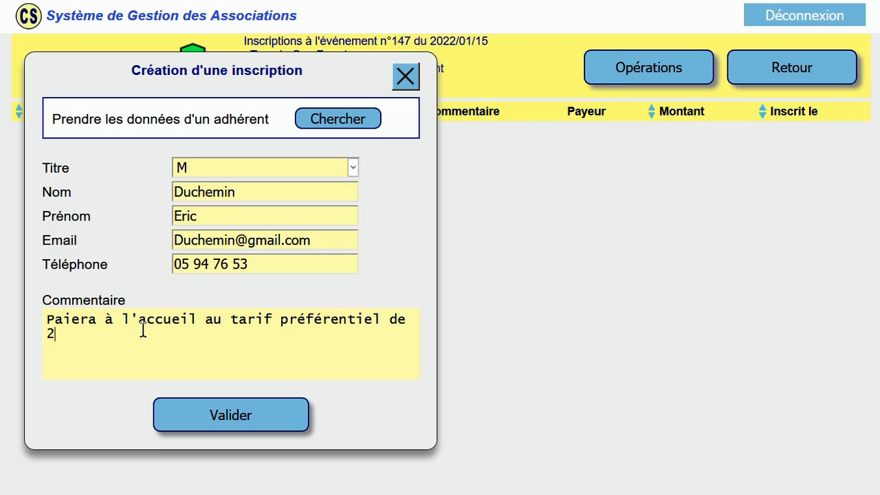
{"action": "type", "text": "0 euros."}
{"action": "left_click", "coordinate": [214, 423]}
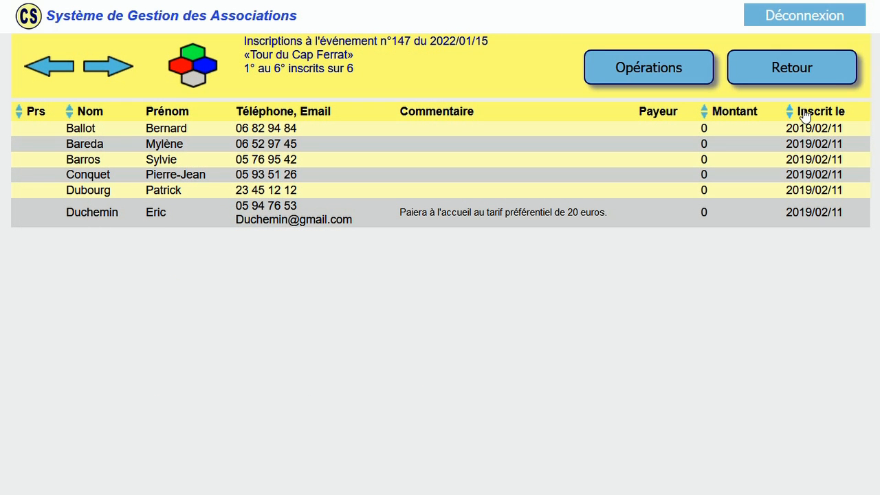
- Sort the registrations by registration date and record a payment of 25 for the registrant in the fourth row
{"action": "left_click", "coordinate": [805, 116]}
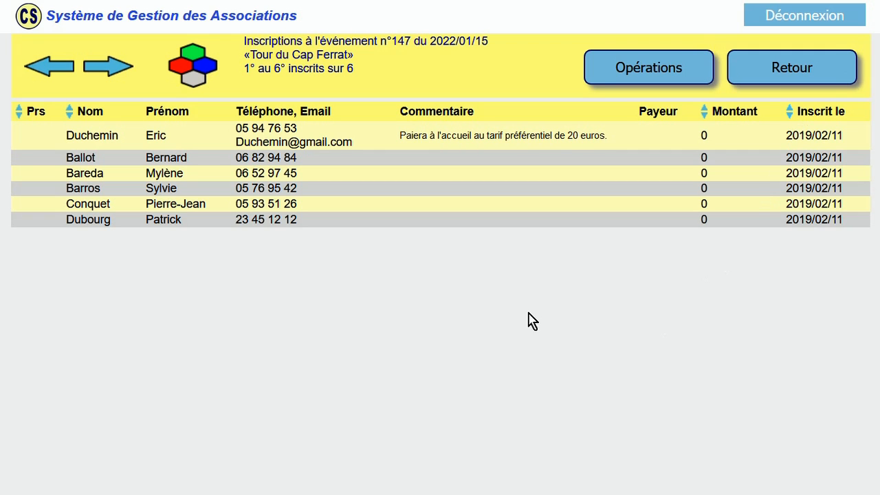
{"action": "left_click", "coordinate": [118, 190]}
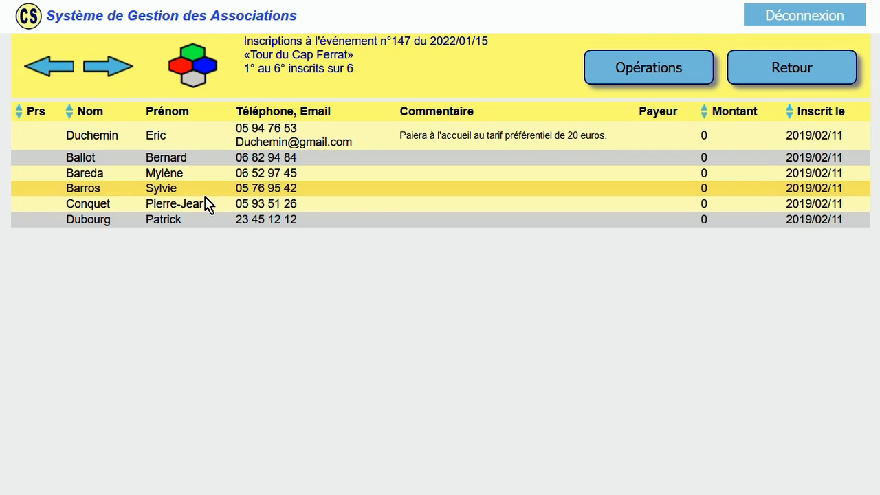
{"action": "left_click", "coordinate": [622, 73]}
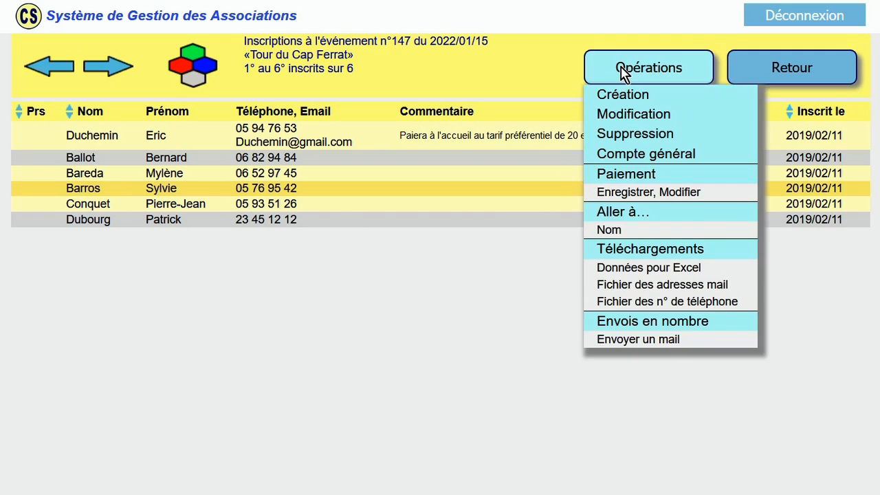
{"action": "left_click", "coordinate": [640, 196]}
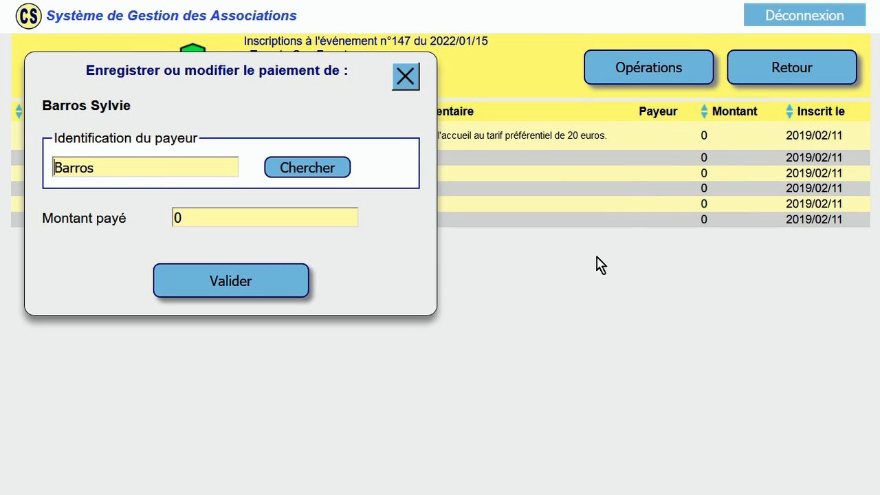
{"action": "left_click", "coordinate": [186, 217]}
{"action": "key", "text": "BackSpace"}
{"action": "type", "text": "25"}
{"action": "left_click", "coordinate": [224, 288]}
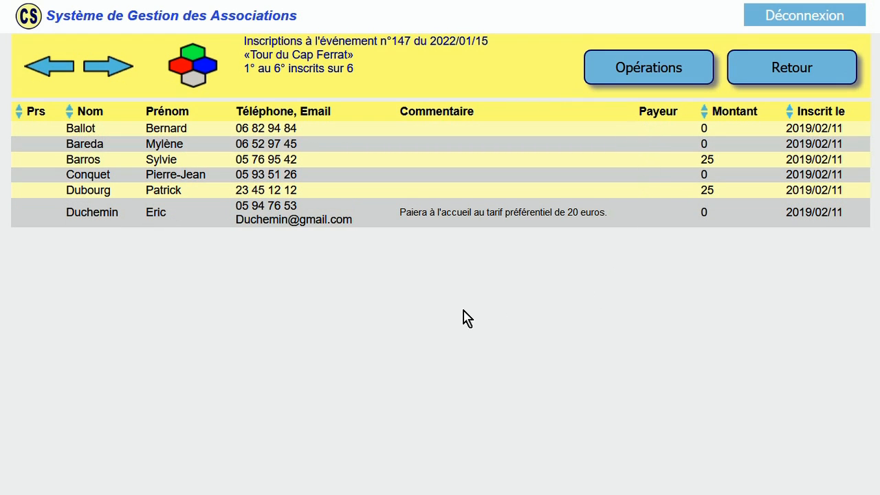
- Record a payment of 25 for the registrant above the already paid fifth row, choosing the first other person found for "bar" as payer
{"action": "left_click", "coordinate": [162, 174]}
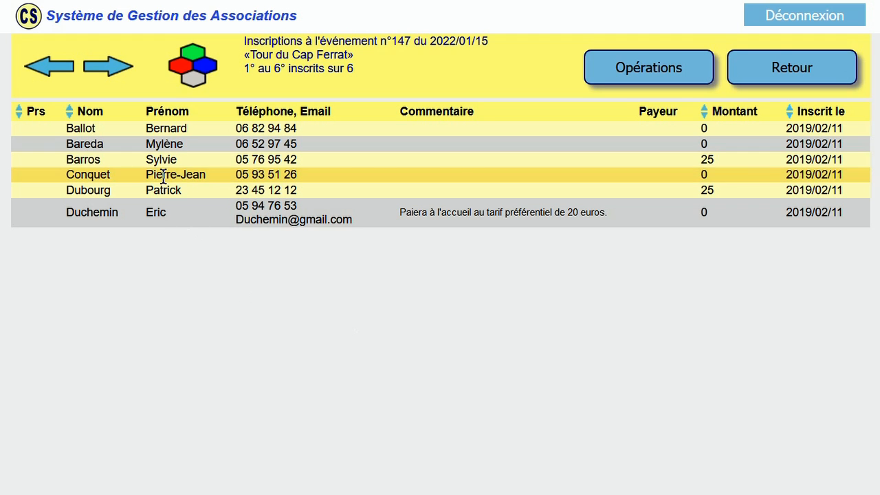
{"action": "left_click", "coordinate": [631, 82]}
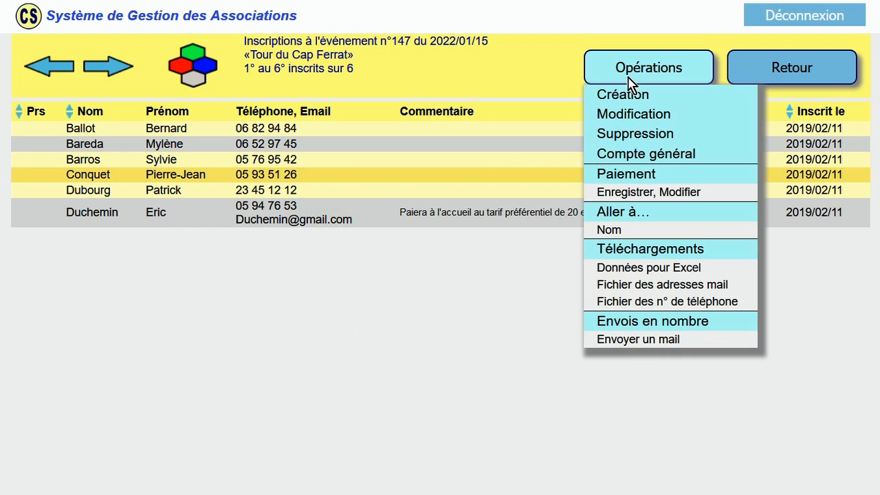
{"action": "left_click", "coordinate": [646, 192]}
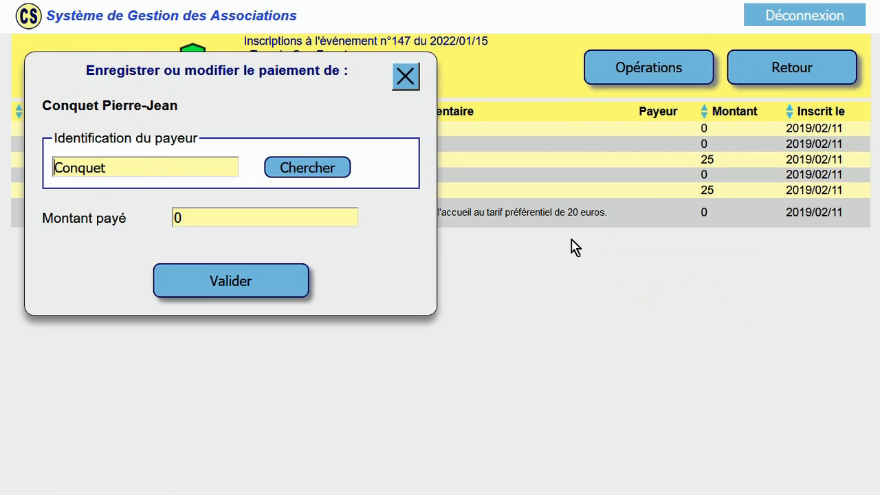
{"action": "left_click_drag", "start_coordinate": [99, 166], "coordinate": [46, 167]}
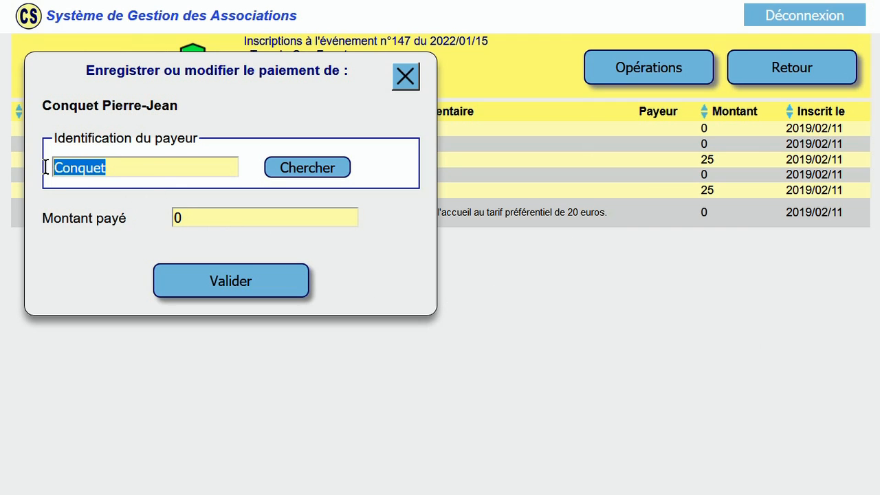
{"action": "type", "text": "bar"}
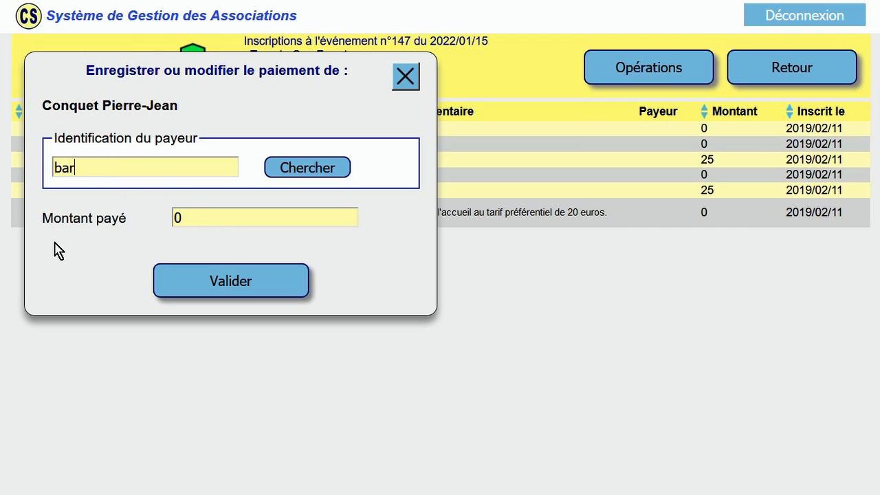
{"action": "left_click", "coordinate": [312, 168]}
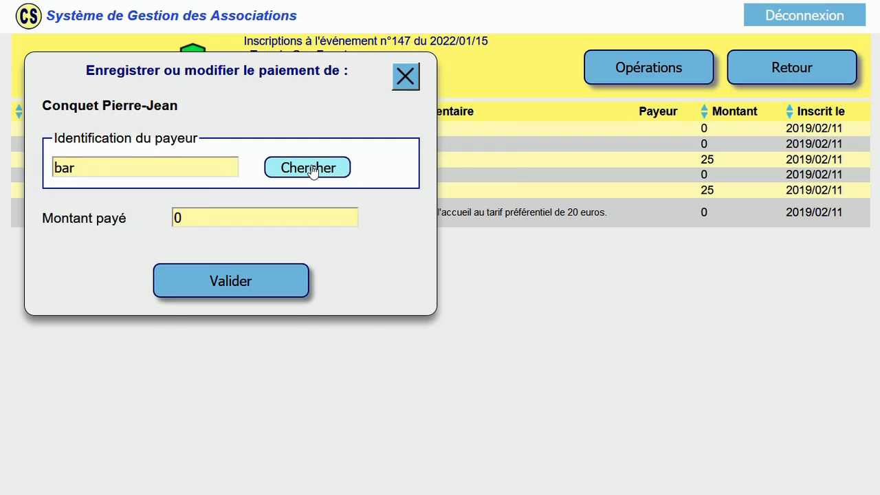
{"action": "left_click", "coordinate": [136, 146]}
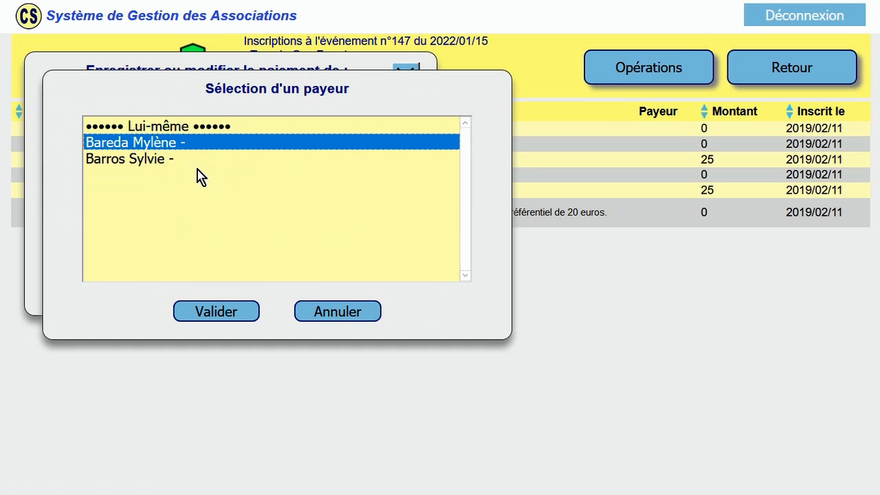
{"action": "left_click", "coordinate": [242, 308]}
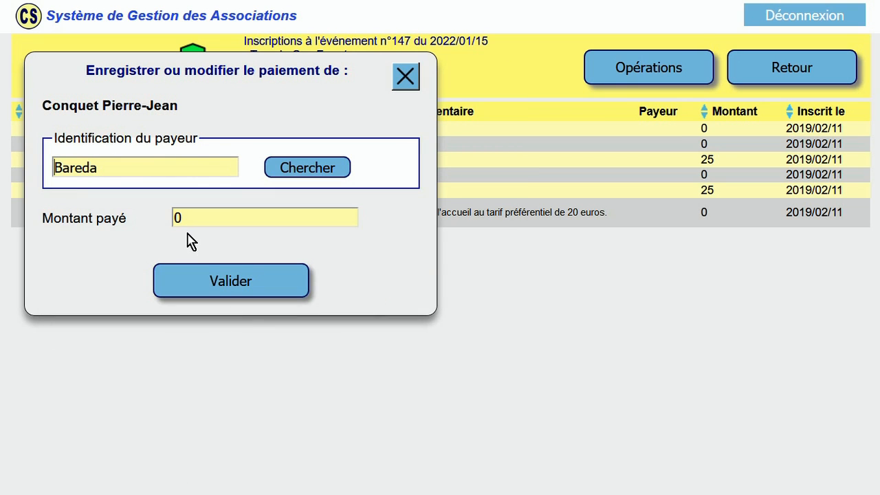
{"action": "double_click", "coordinate": [165, 220]}
{"action": "type", "text": "25"}
{"action": "left_click", "coordinate": [214, 279]}
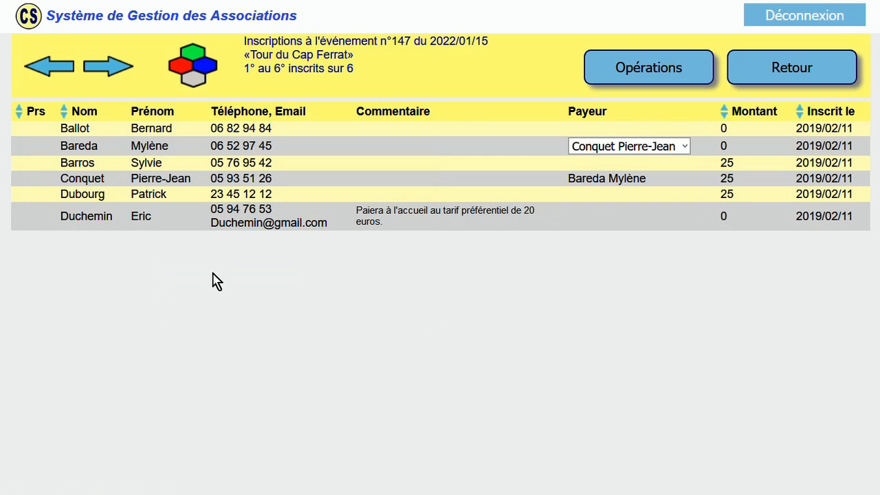
- Examine which registrants are listed under the payer in the second row and select their registrations in turn
{"action": "left_click", "coordinate": [685, 147]}
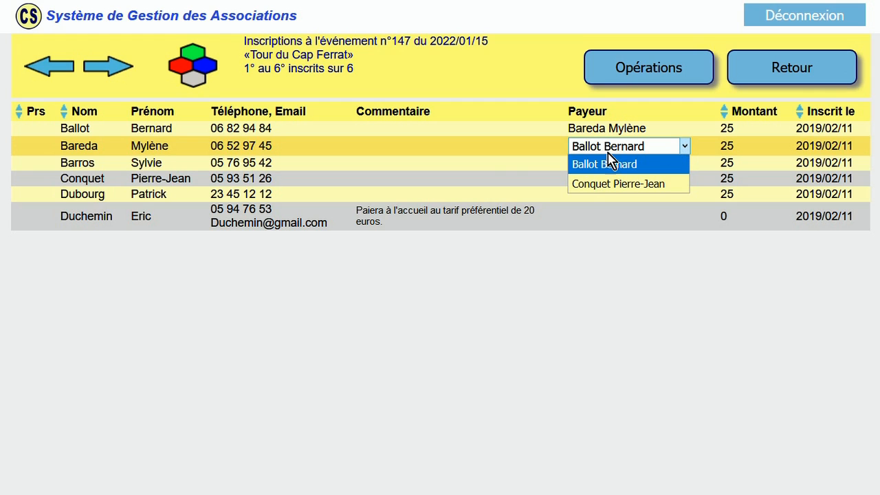
{"action": "left_click", "coordinate": [251, 134]}
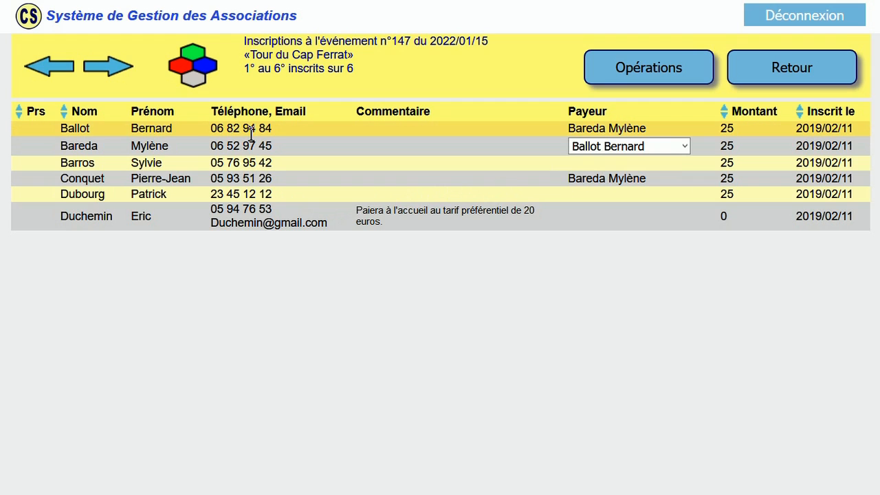
{"action": "left_click", "coordinate": [238, 180]}
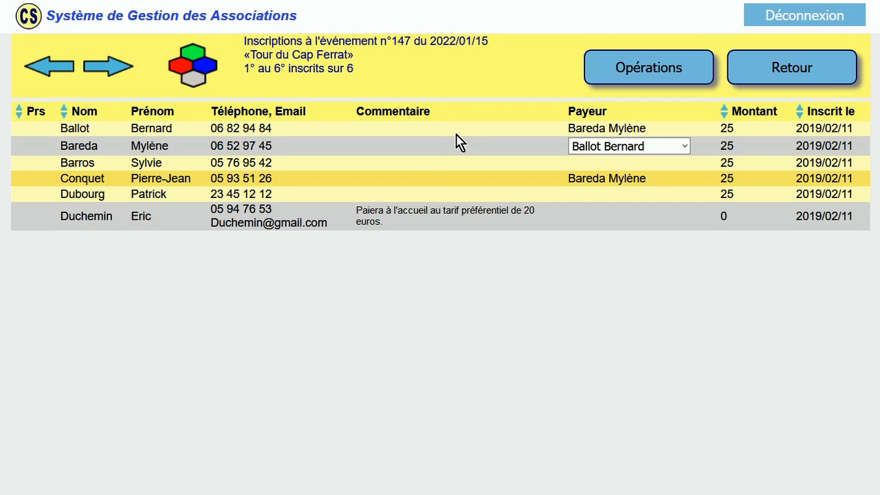
- View the event's general account, then the Excel data download instructions without downloading the file
{"action": "mouse_move", "coordinate": [585, 73]}
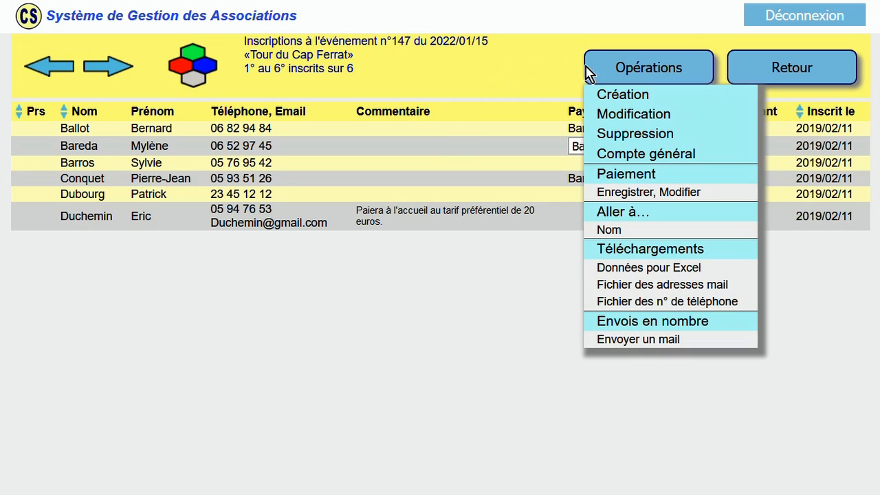
{"action": "left_click", "coordinate": [649, 154]}
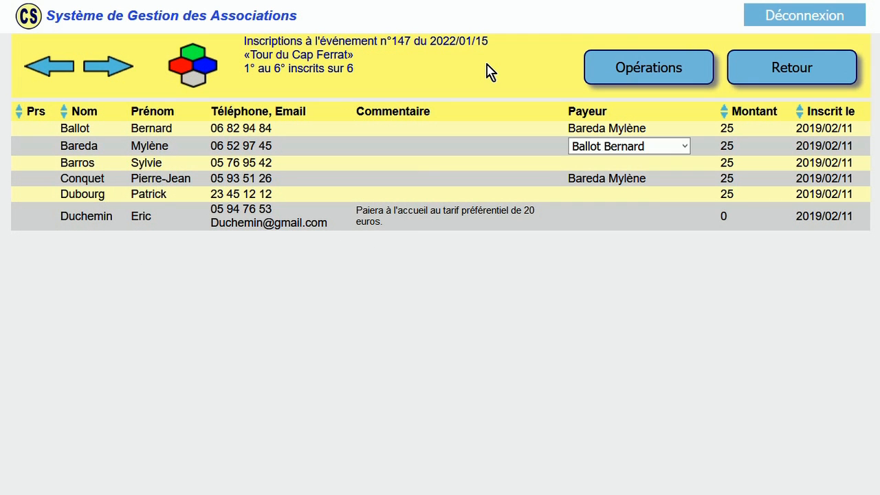
{"action": "left_click", "coordinate": [609, 57]}
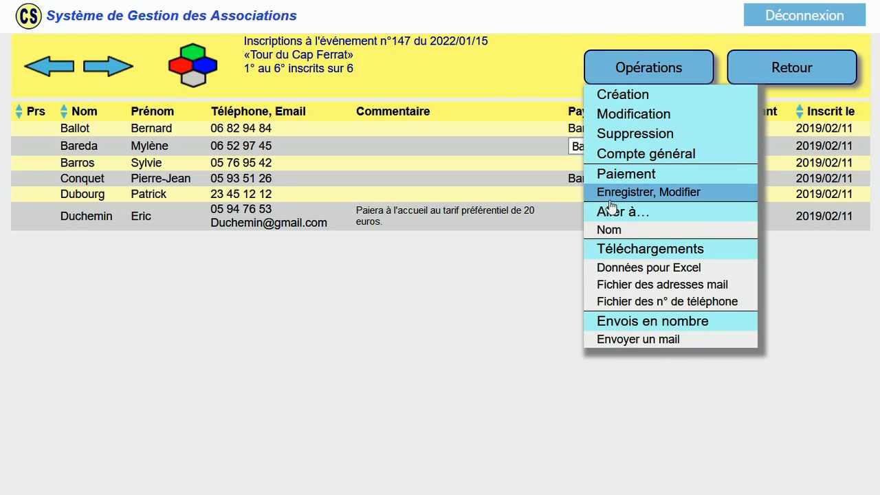
{"action": "left_click", "coordinate": [631, 268]}
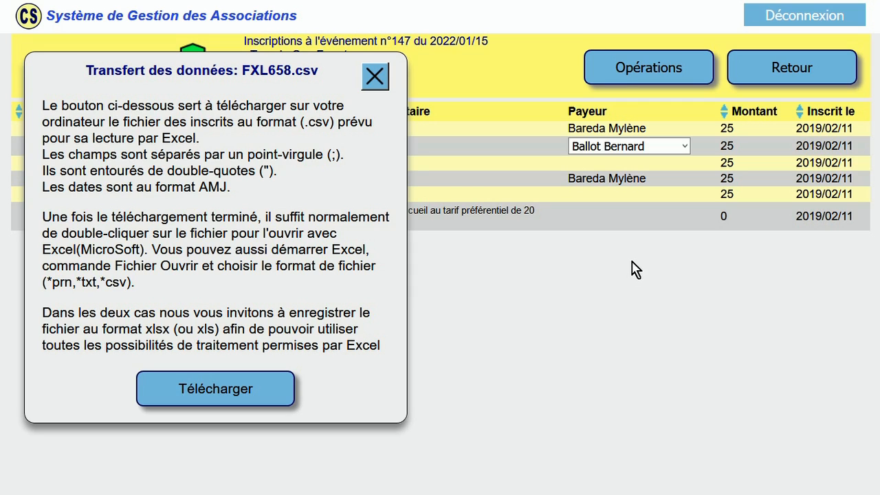
{"action": "left_click", "coordinate": [375, 76]}
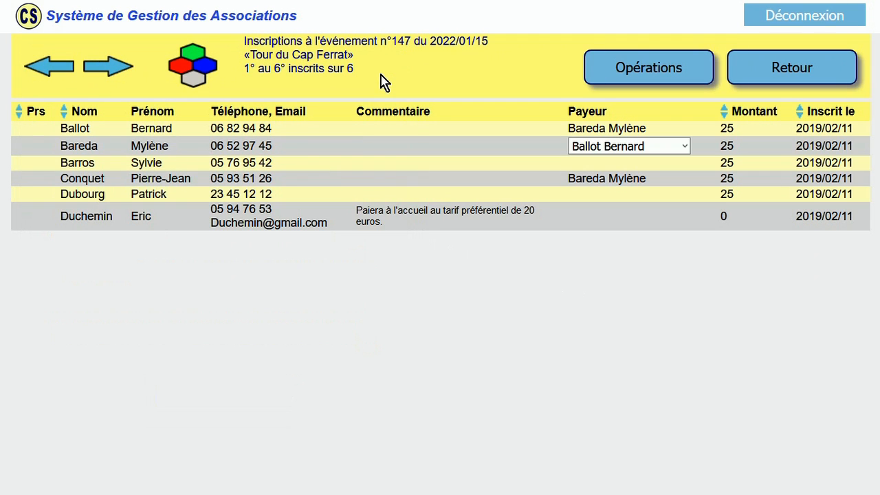